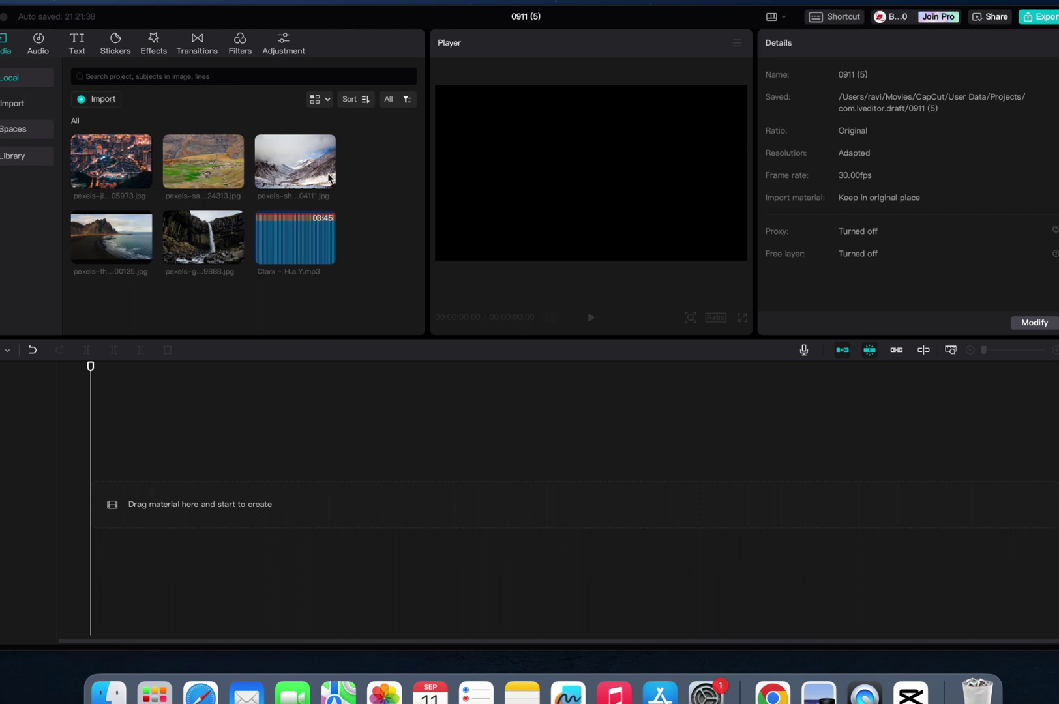
Preview the Clarx – H.a.Y.mp3 song in the media library.
left_click(296, 244)
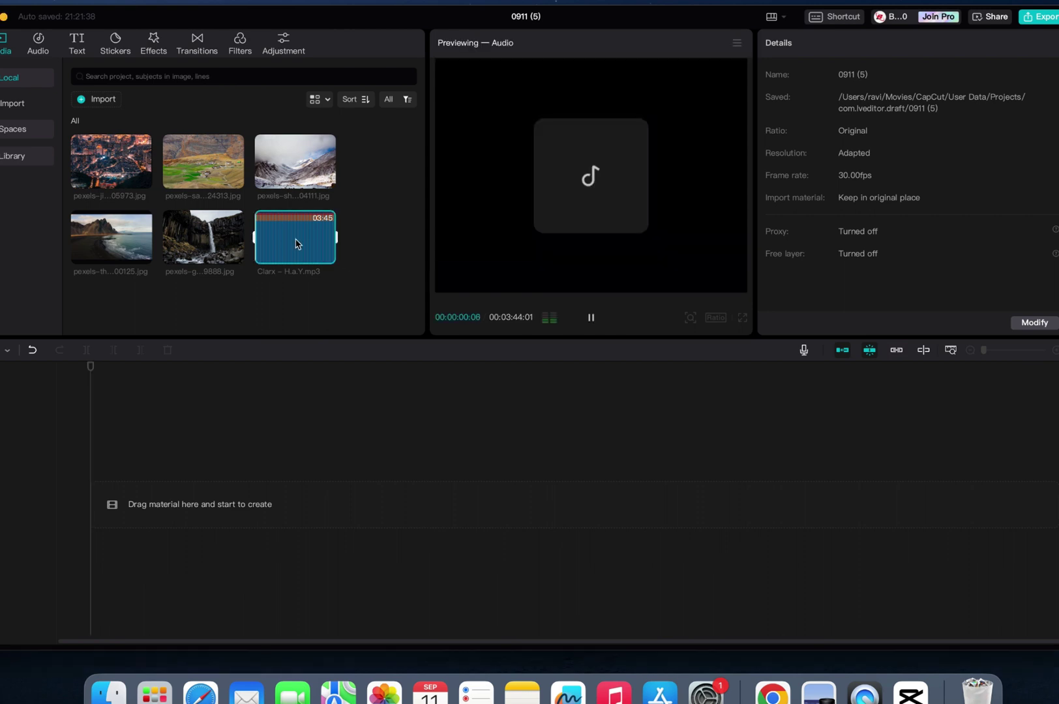
left_click(591, 317)
left_click(593, 321)
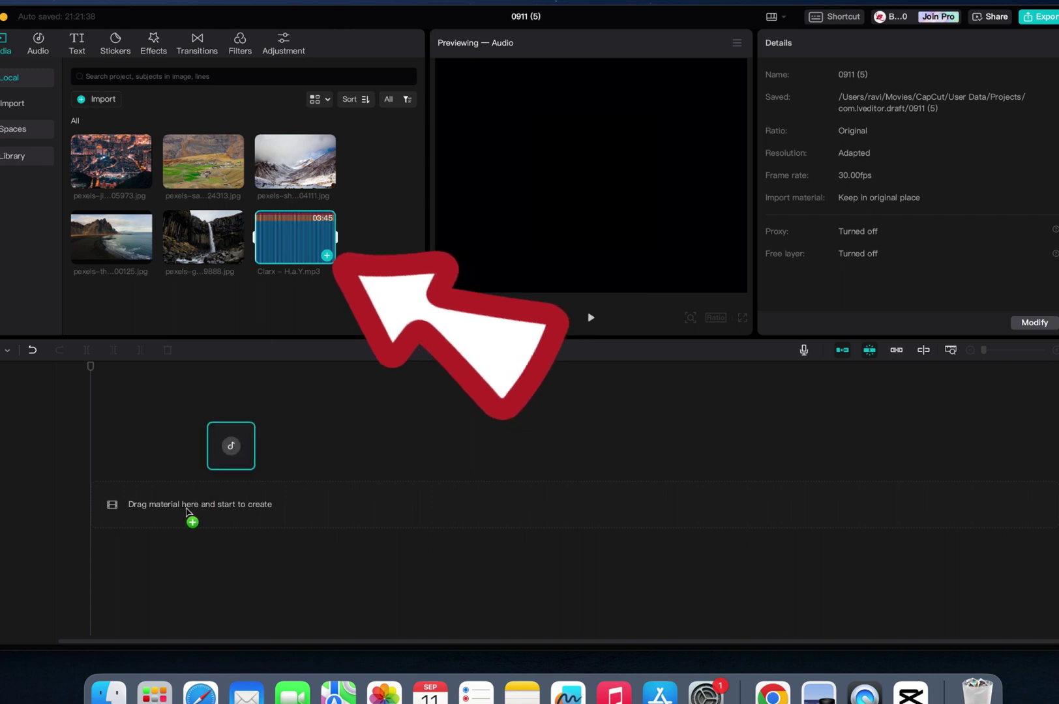
Place the song at the start of the timeline and zoom in to show seconds.
left_click_drag(236, 401, 182, 524)
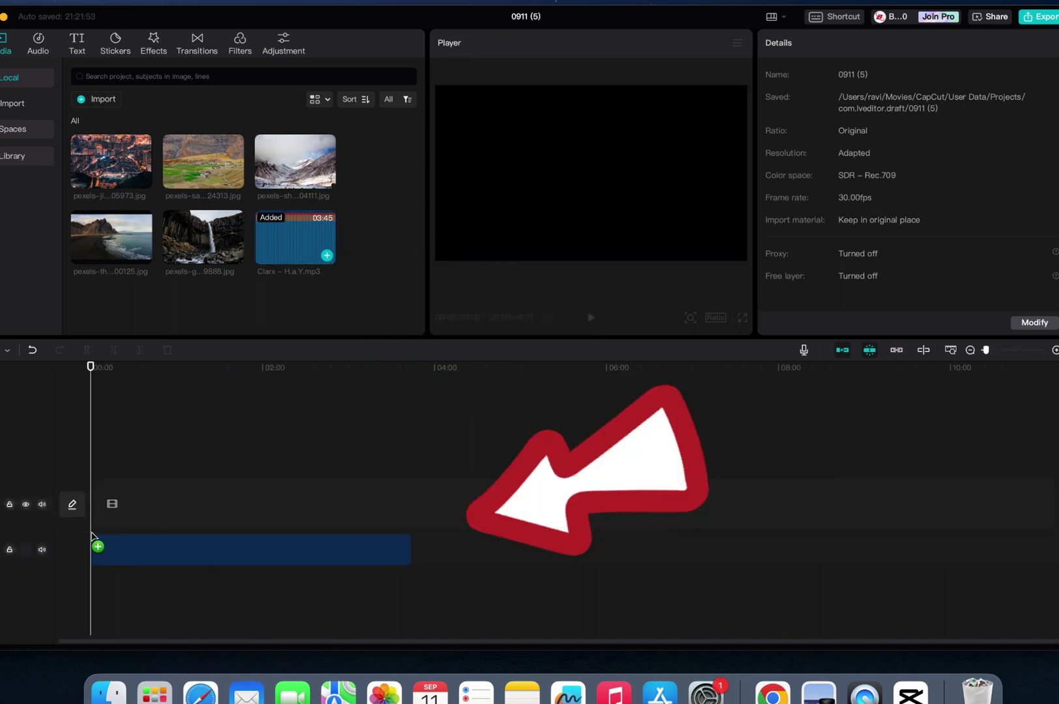
left_click_drag(93, 537, 94, 546)
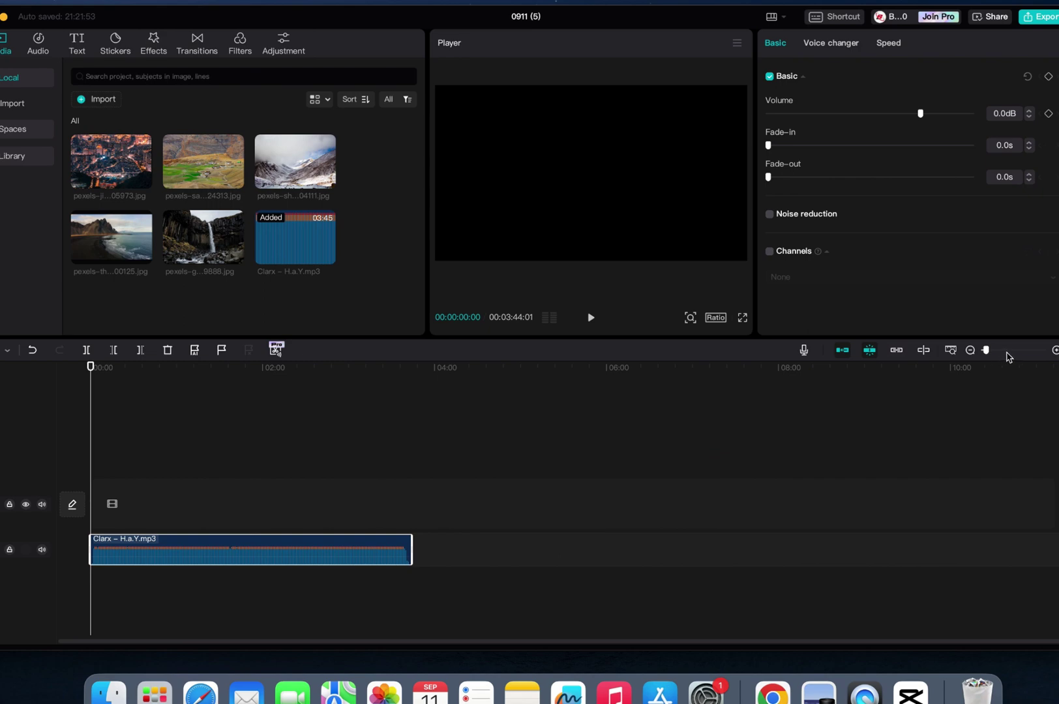
left_click(1006, 352)
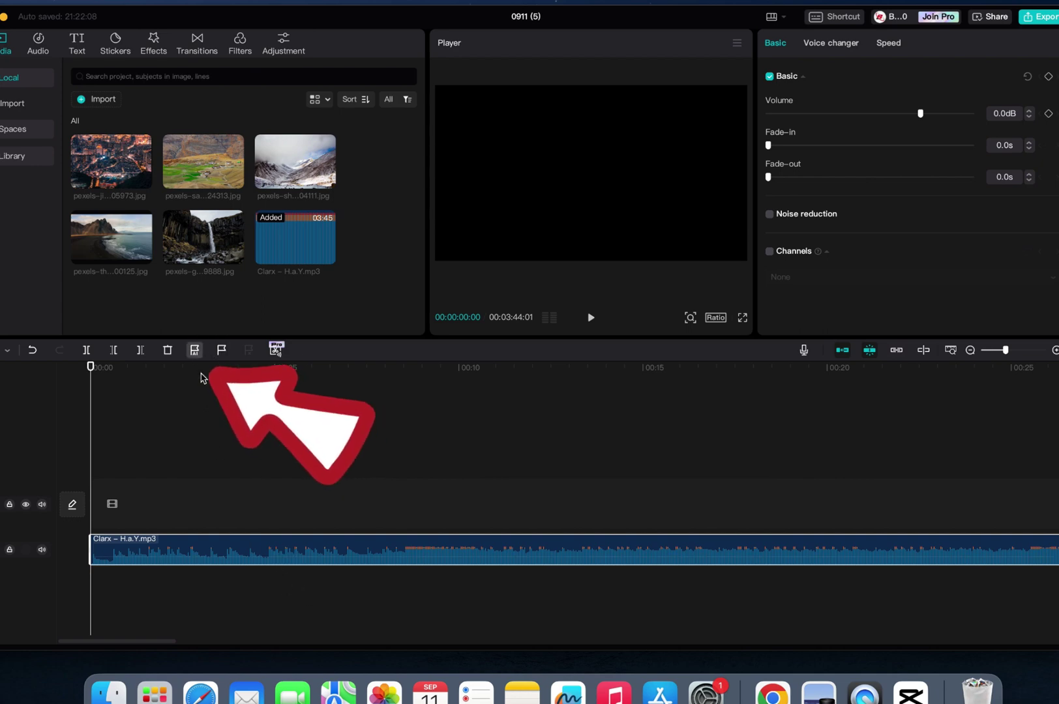
left_click(210, 405)
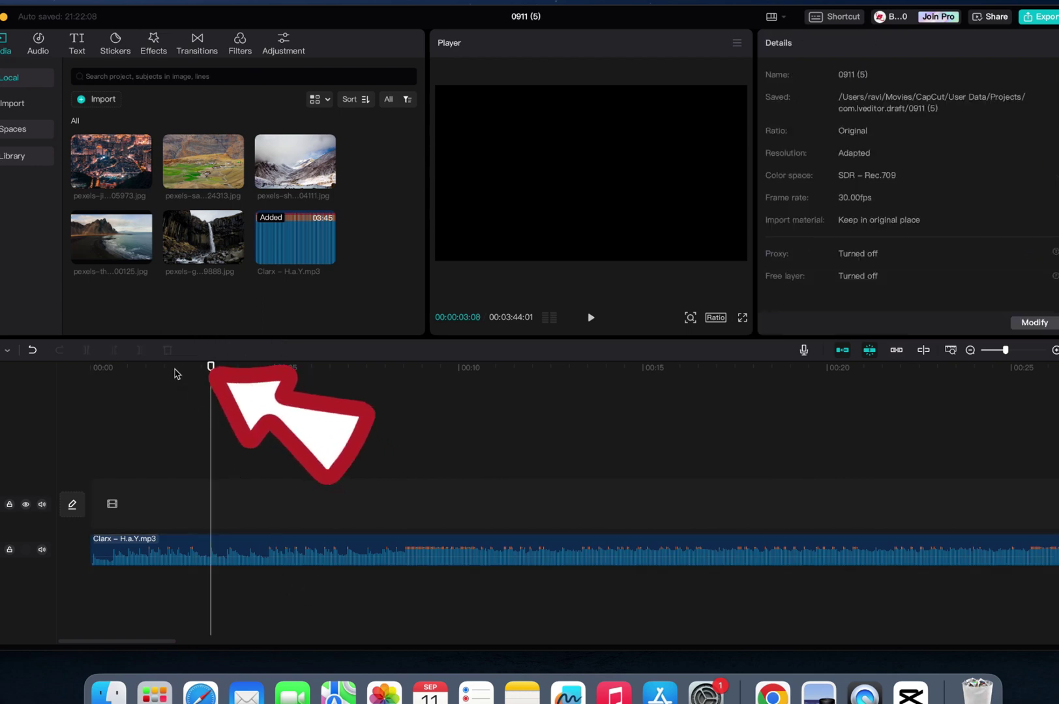
left_click(248, 553)
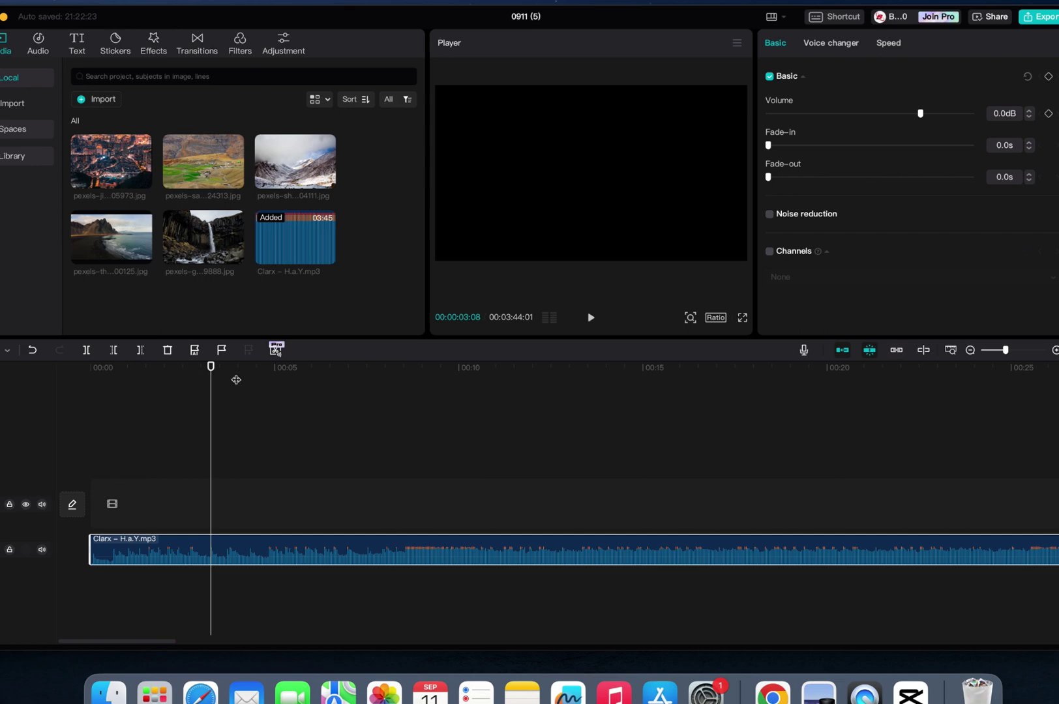
left_click_drag(212, 369, 311, 368)
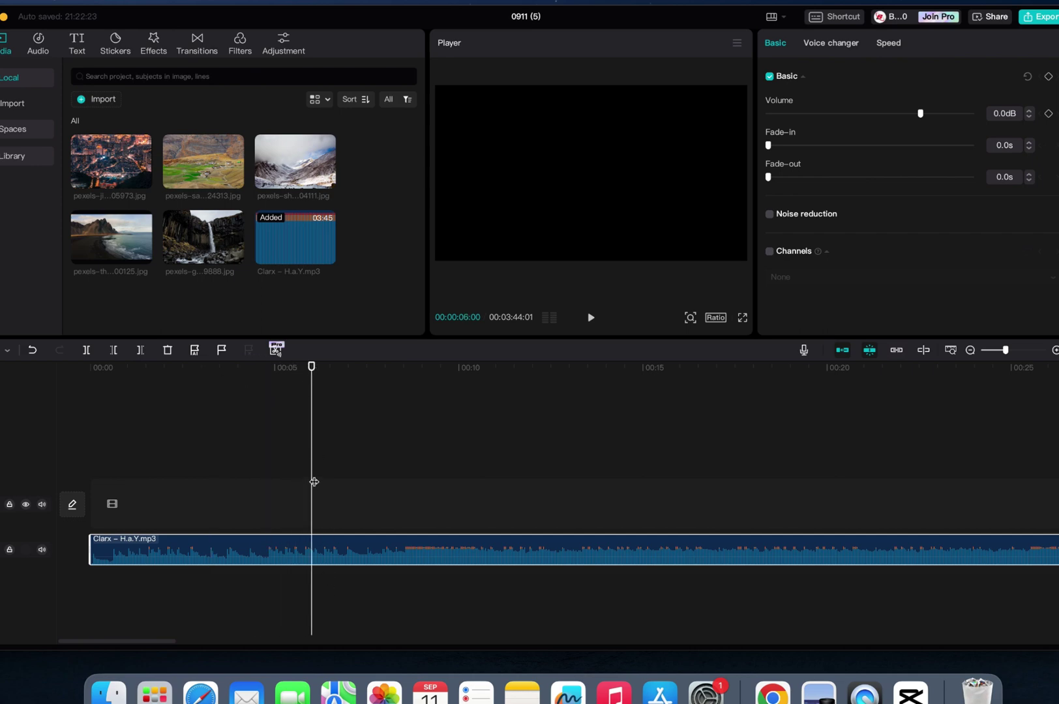
left_click(224, 352)
left_click(249, 355)
Mark the song's beats using Auto beat with the Beat 1 option.
left_click(194, 354)
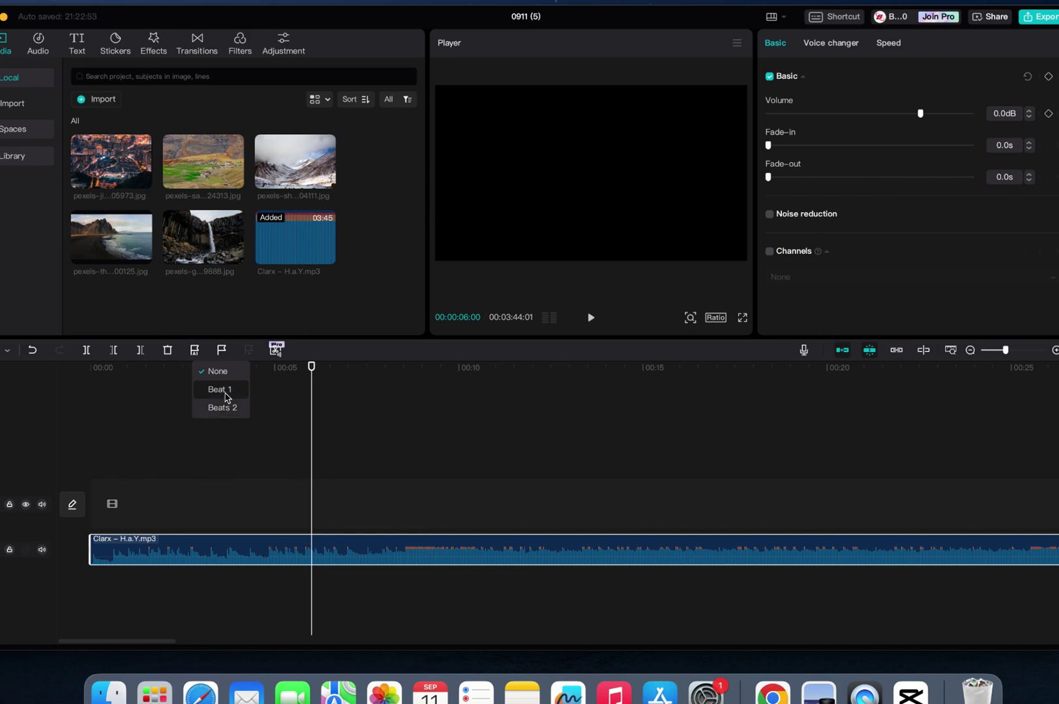
left_click(219, 389)
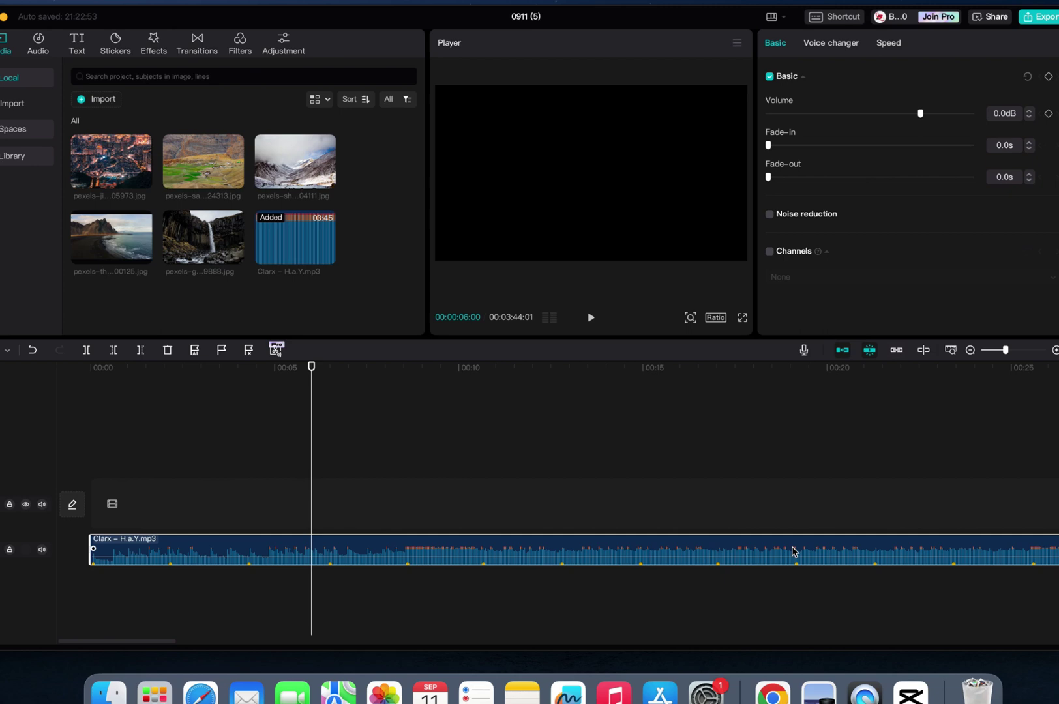
Select all five landscape photos, including the snowy mountain, beach and waterfall, and drop them above the song.
mouse_move(296, 161)
left_click(141, 170)
left_click(185, 174, "shift")
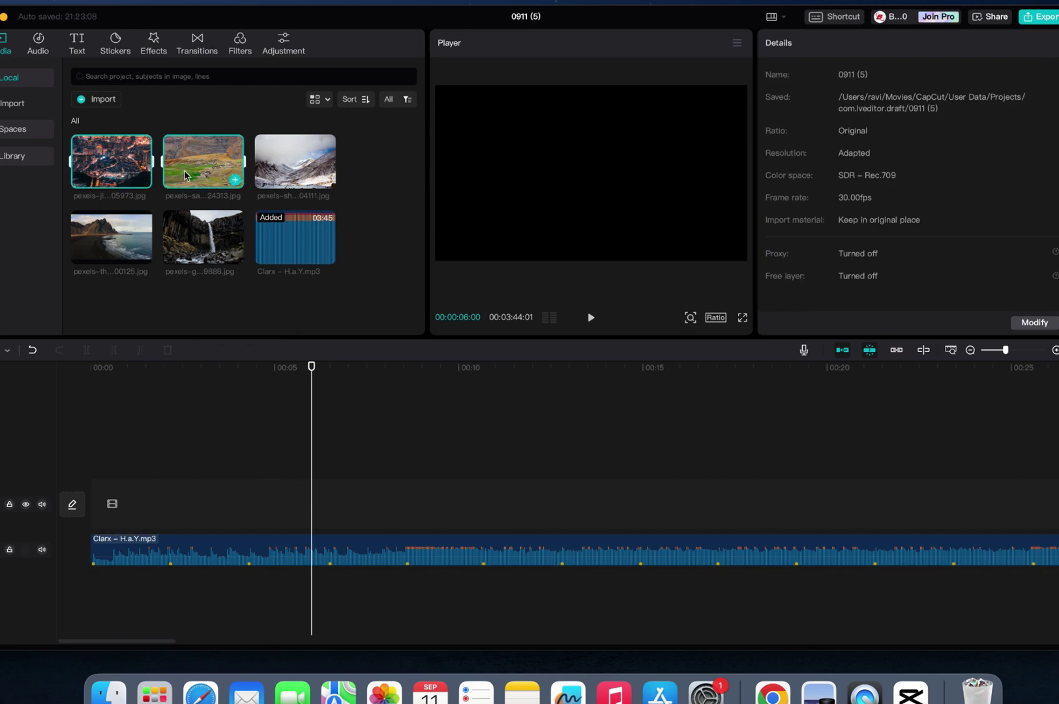
left_click(123, 248, "shift")
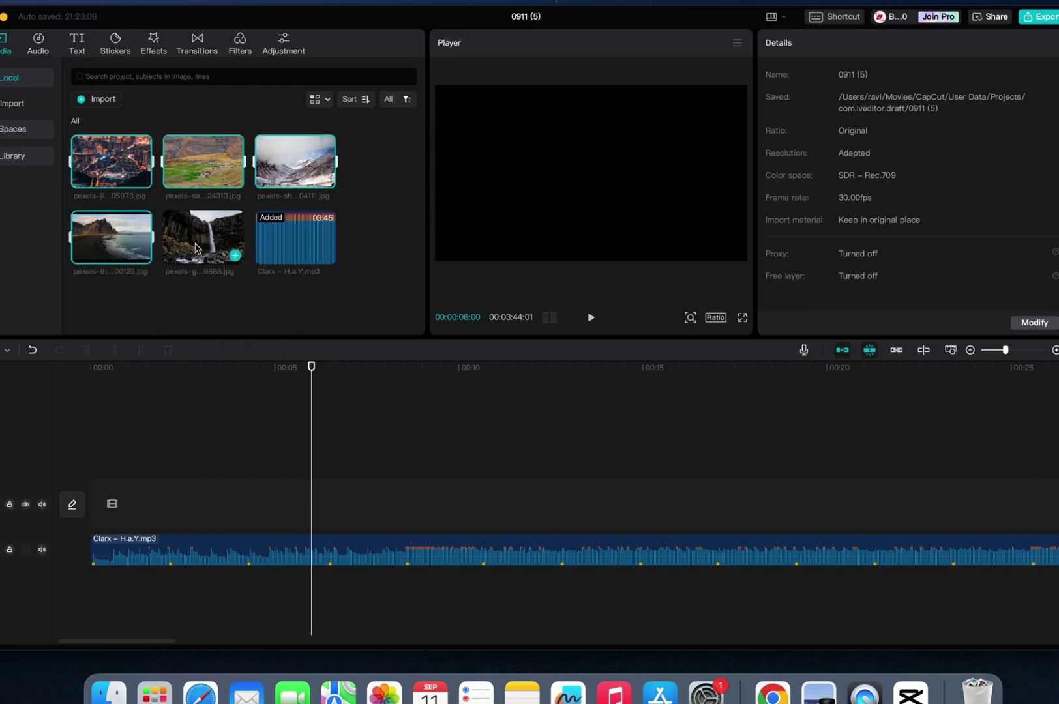
left_click(196, 248, "shift")
mouse_move(200, 172)
left_mouse_down()
mouse_move(168, 425)
mouse_move(97, 516)
left_mouse_up()
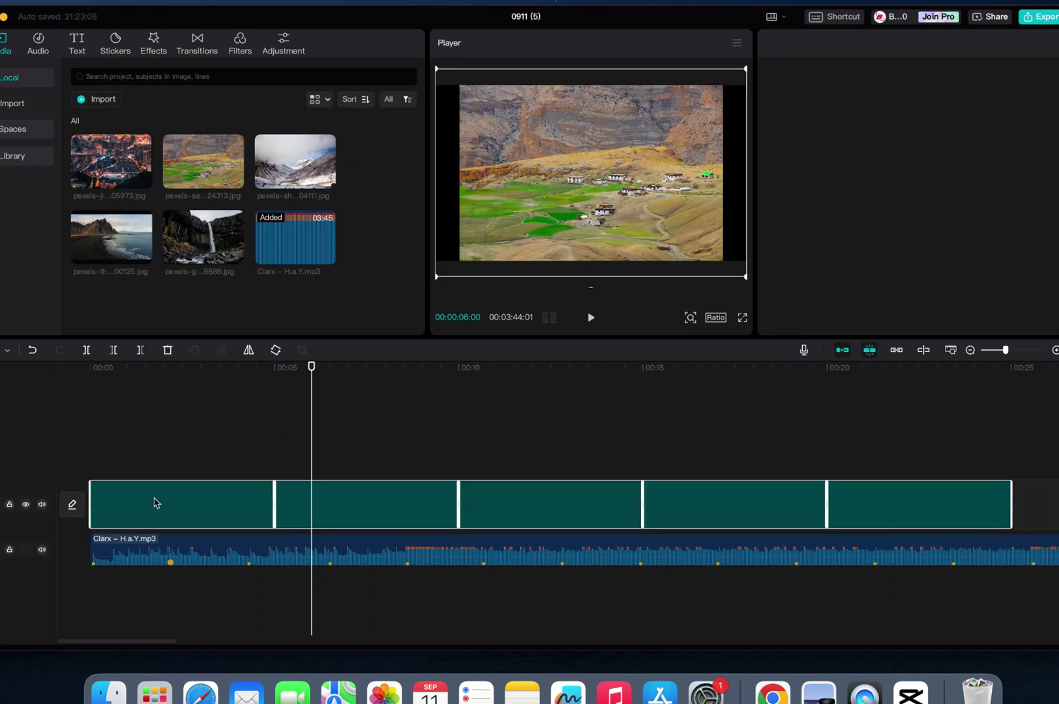
Shorten each of the five photo clips to end on its next beat marker.
left_click(273, 505)
left_click_drag(278, 505, 164, 514)
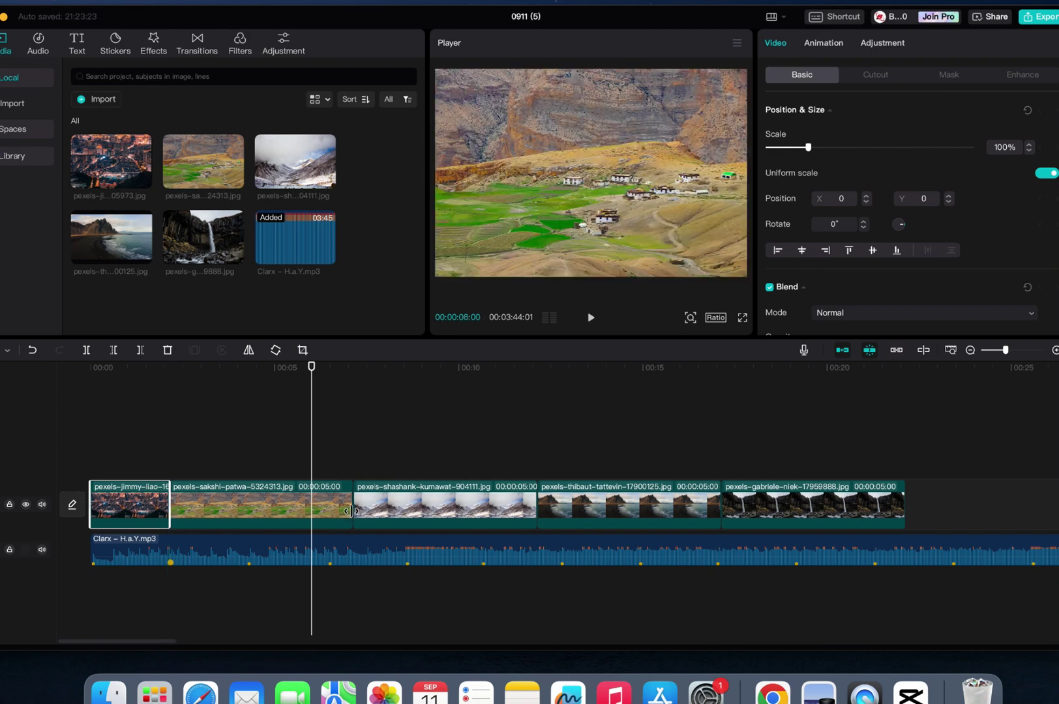
left_click_drag(348, 512, 248, 522)
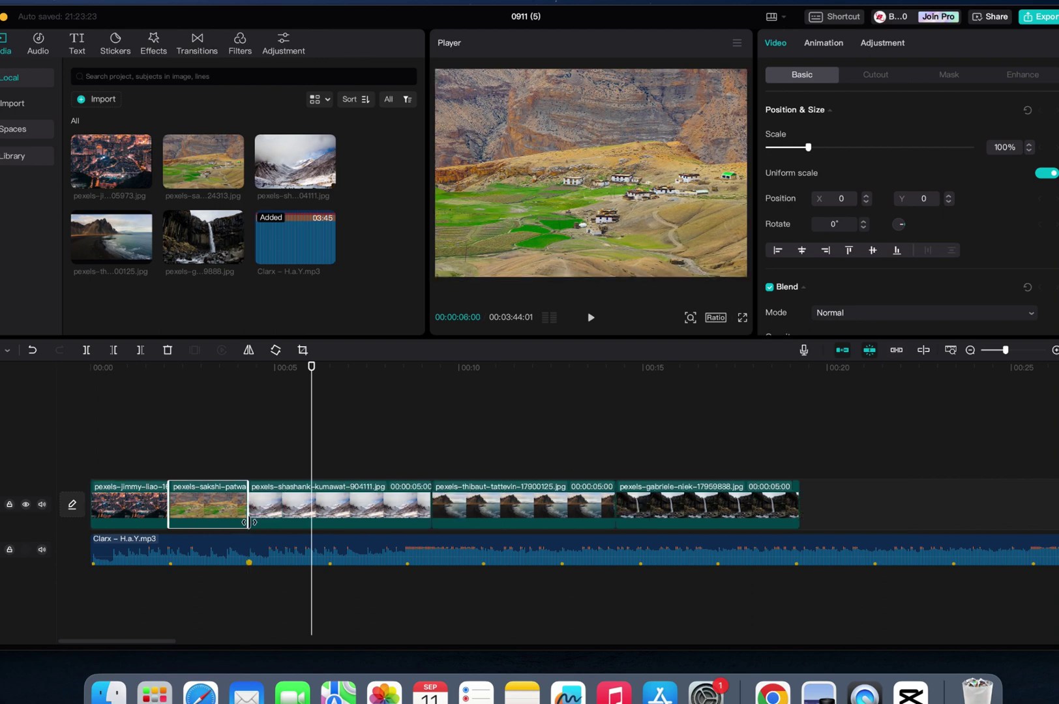
left_click(428, 503)
left_click_drag(427, 502, 329, 504)
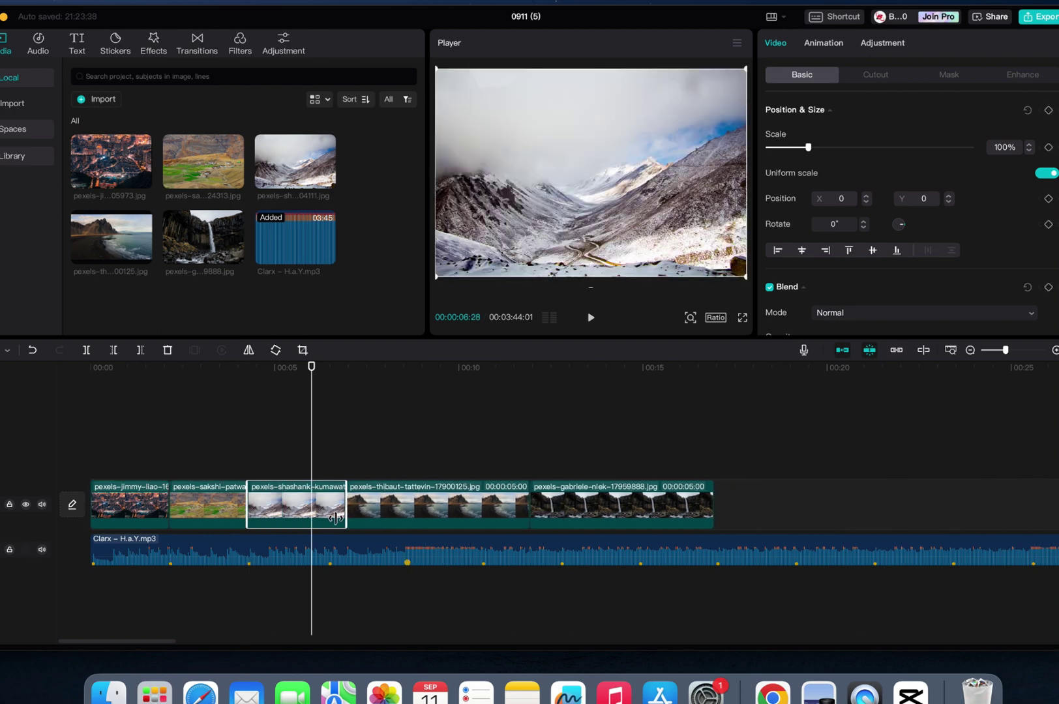
left_click_drag(512, 504, 405, 504)
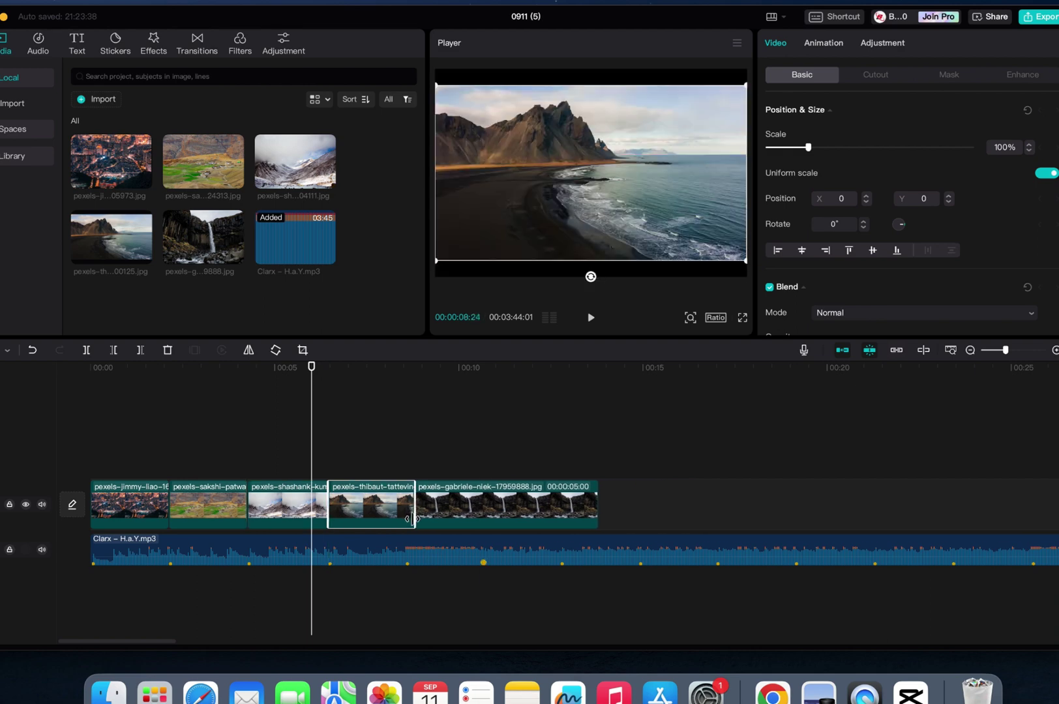
left_click_drag(588, 504, 486, 523)
left_click(490, 494)
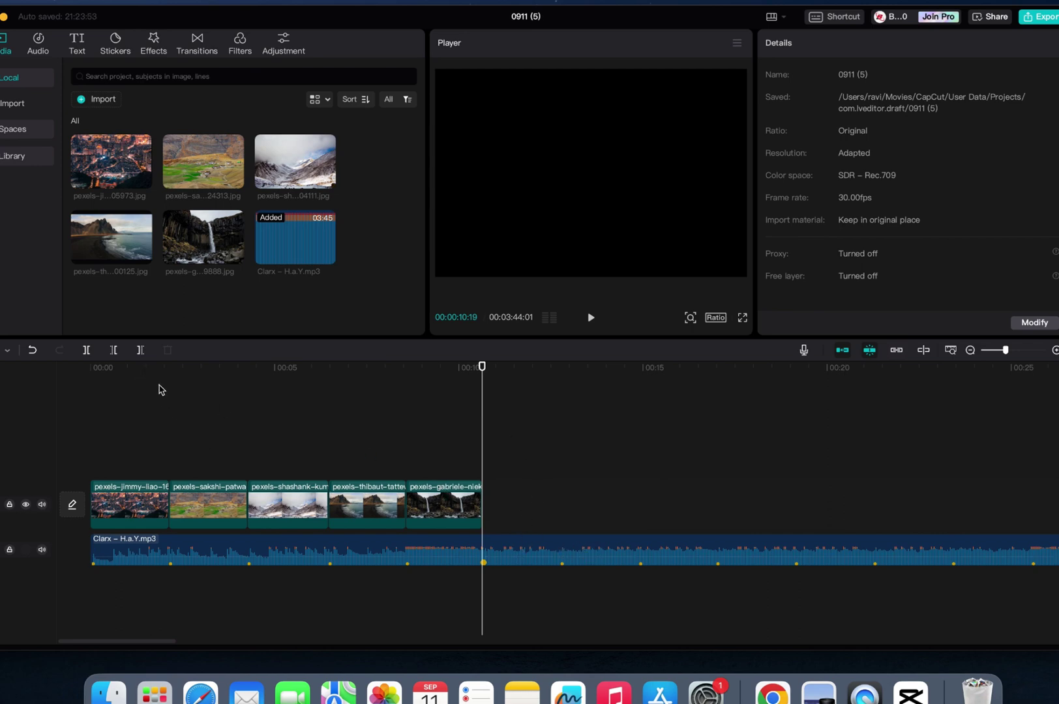
Cut off the music track after the playhead at the end of the photos.
left_click(140, 351)
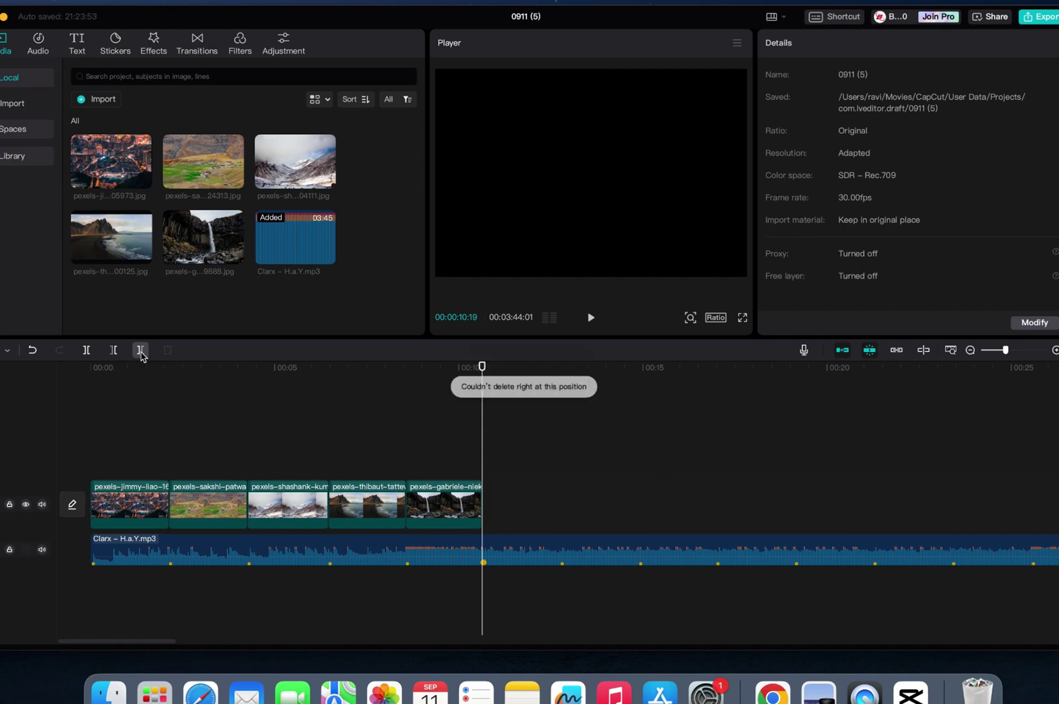
left_click(503, 544)
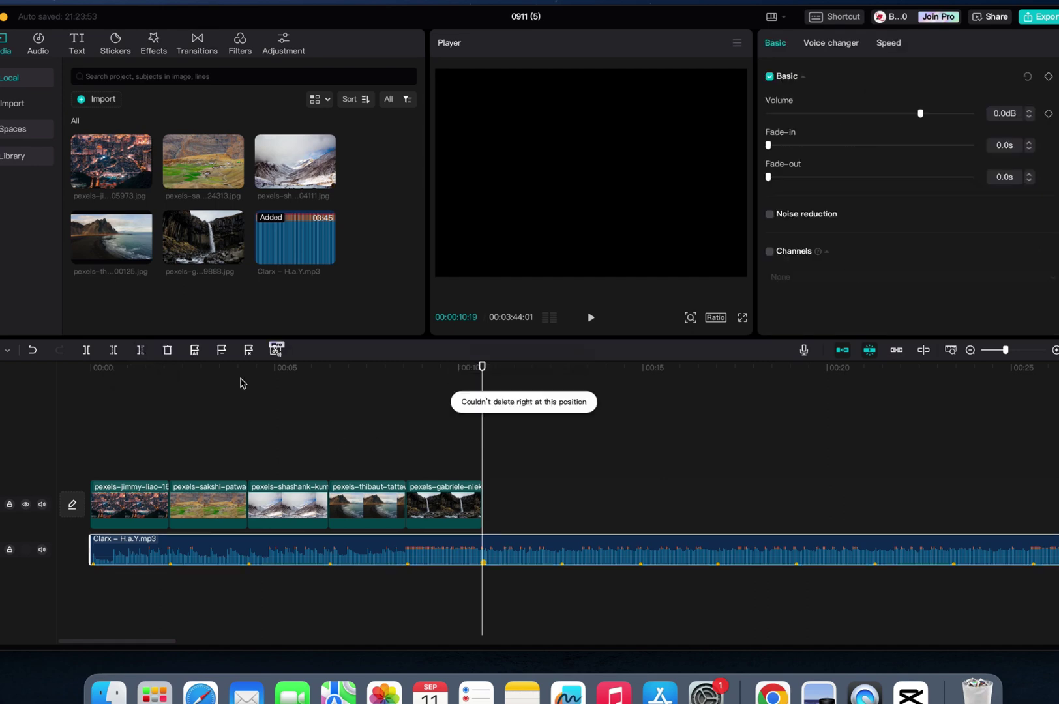
left_click(142, 351)
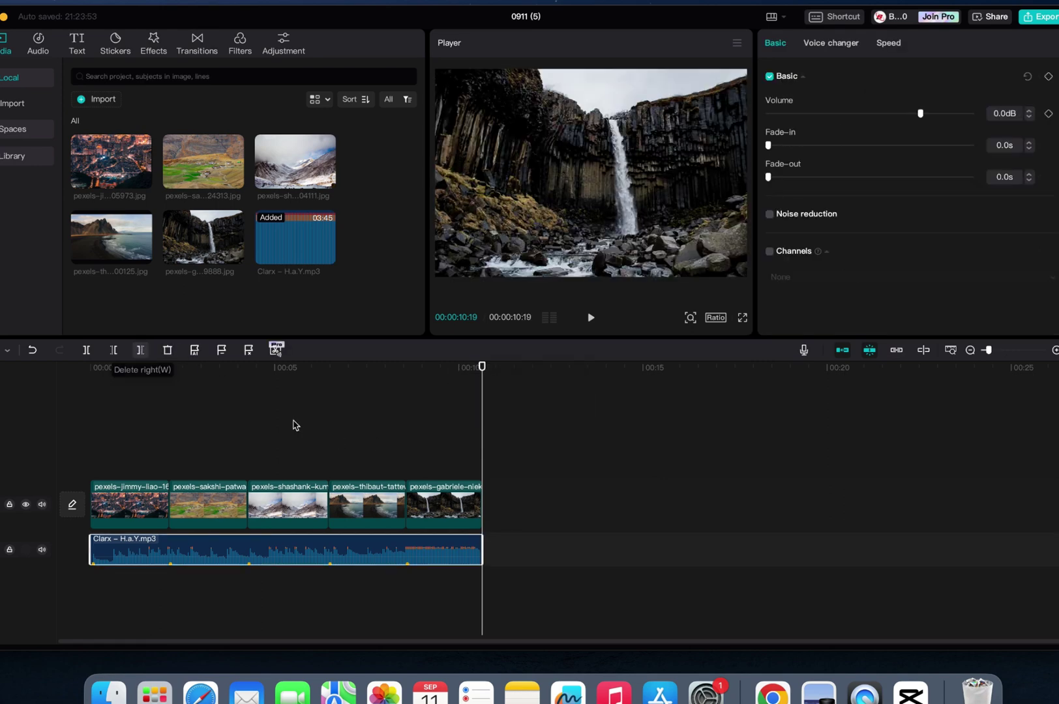
left_click(464, 386)
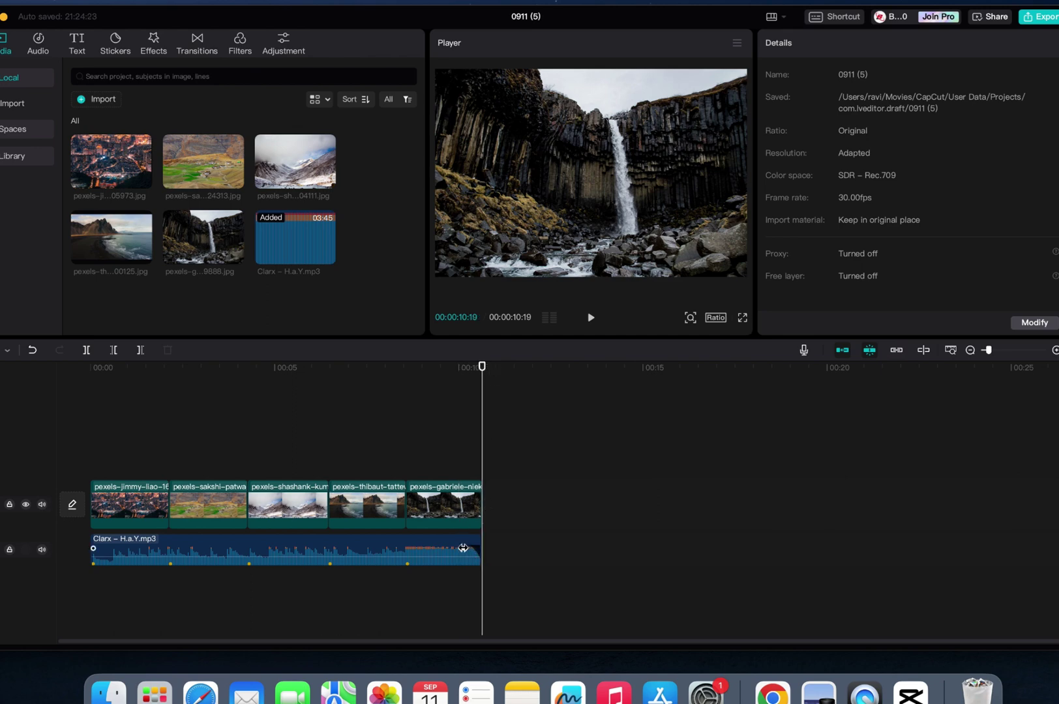
Scrub the playhead back toward the start and select the first photo clip.
mouse_move(468, 548)
left_click(475, 368)
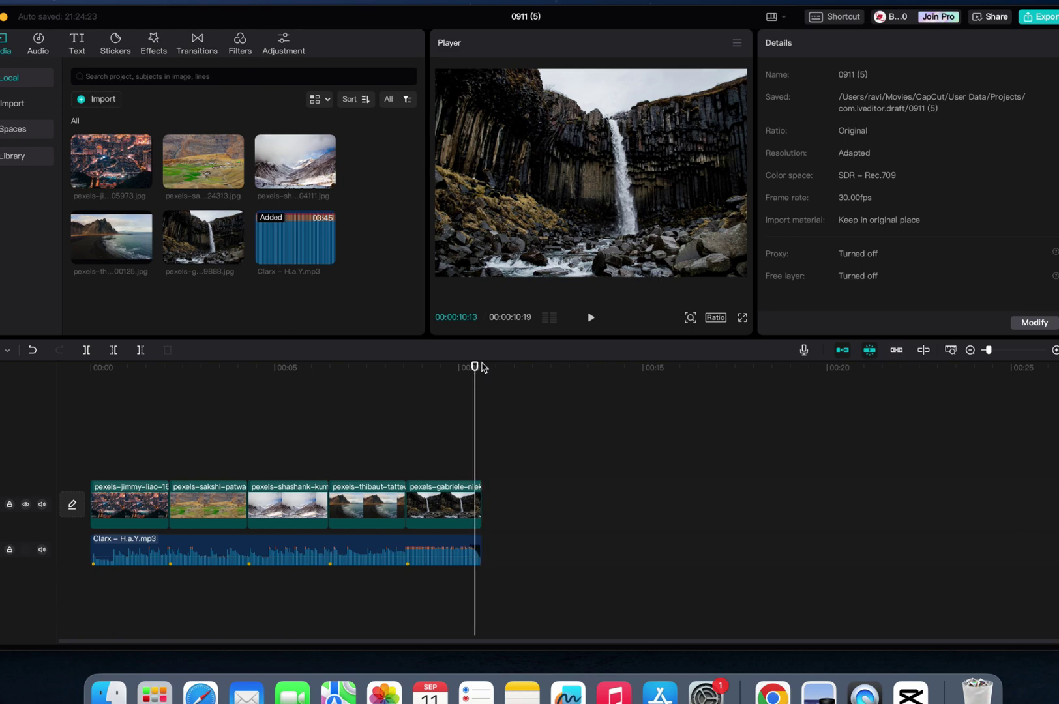
mouse_move(474, 368)
left_mouse_down()
mouse_move(75, 429)
mouse_move(180, 451)
left_mouse_up()
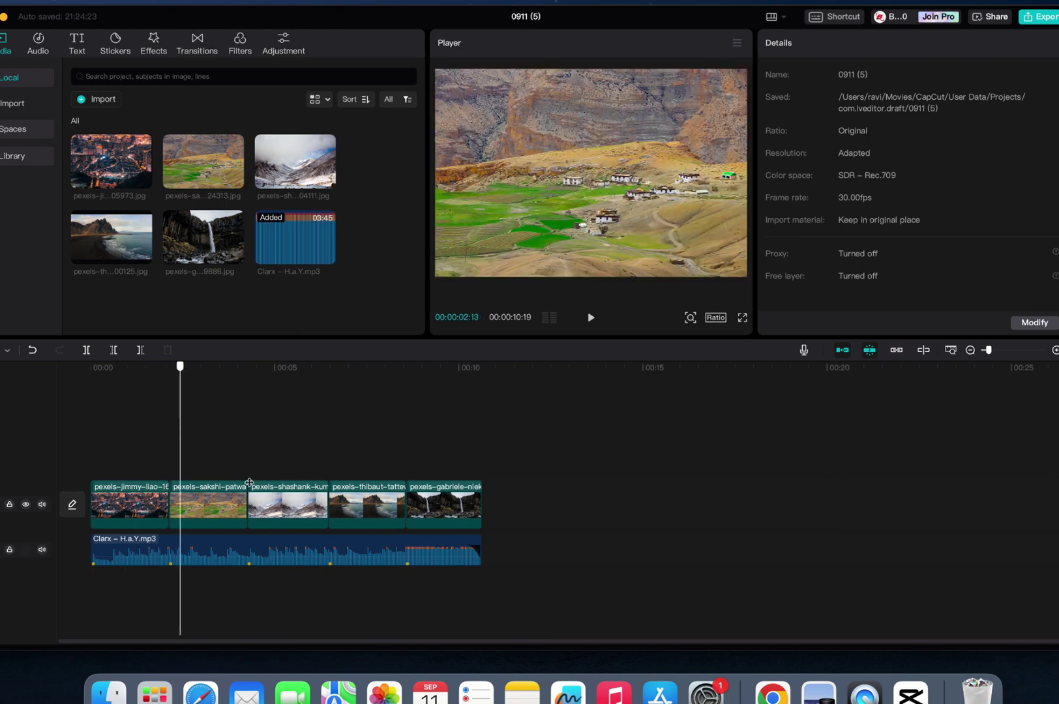
left_click(302, 498)
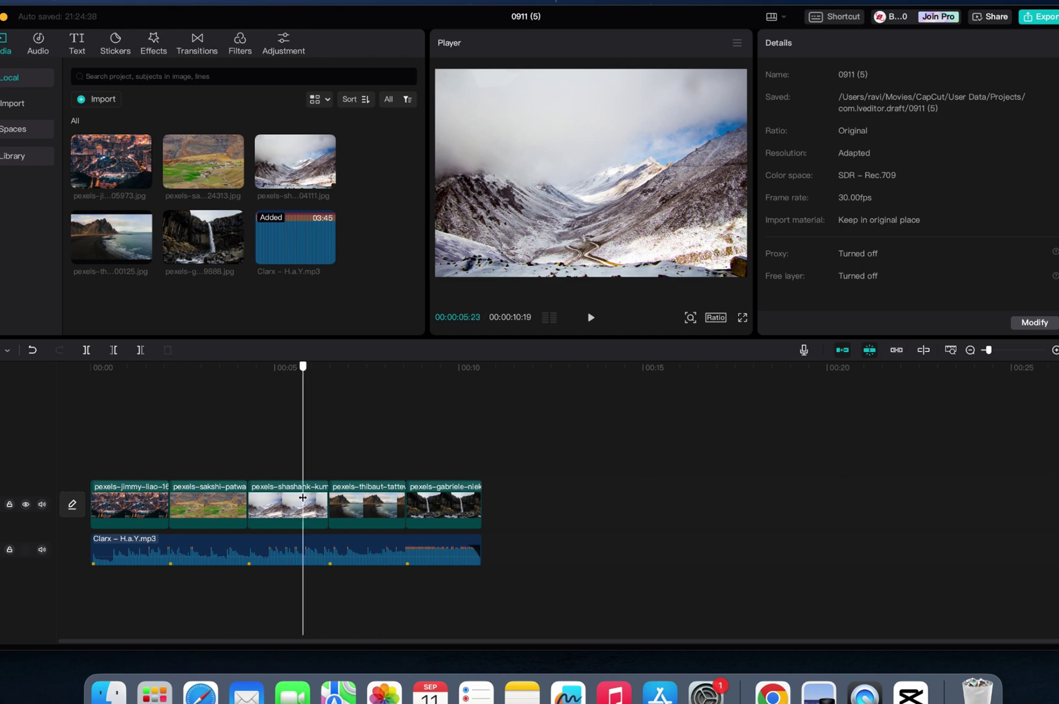
left_click(167, 508)
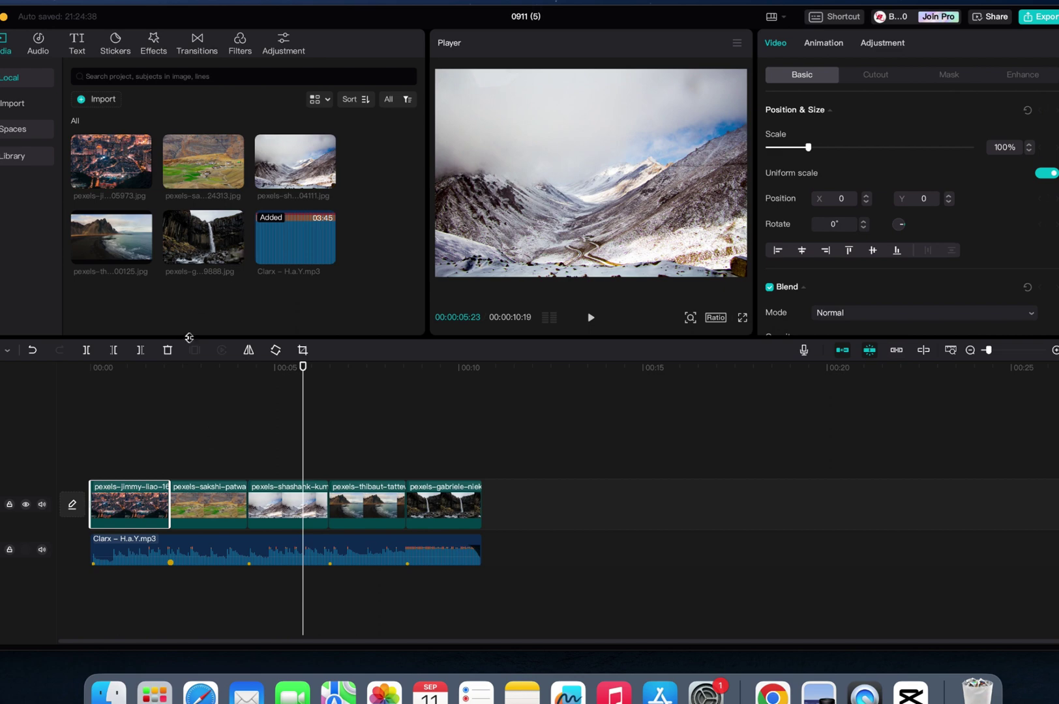
Add transitions, including Inhale and Mix, at all four photo junctions, accepting duplicate frames.
left_click(203, 50)
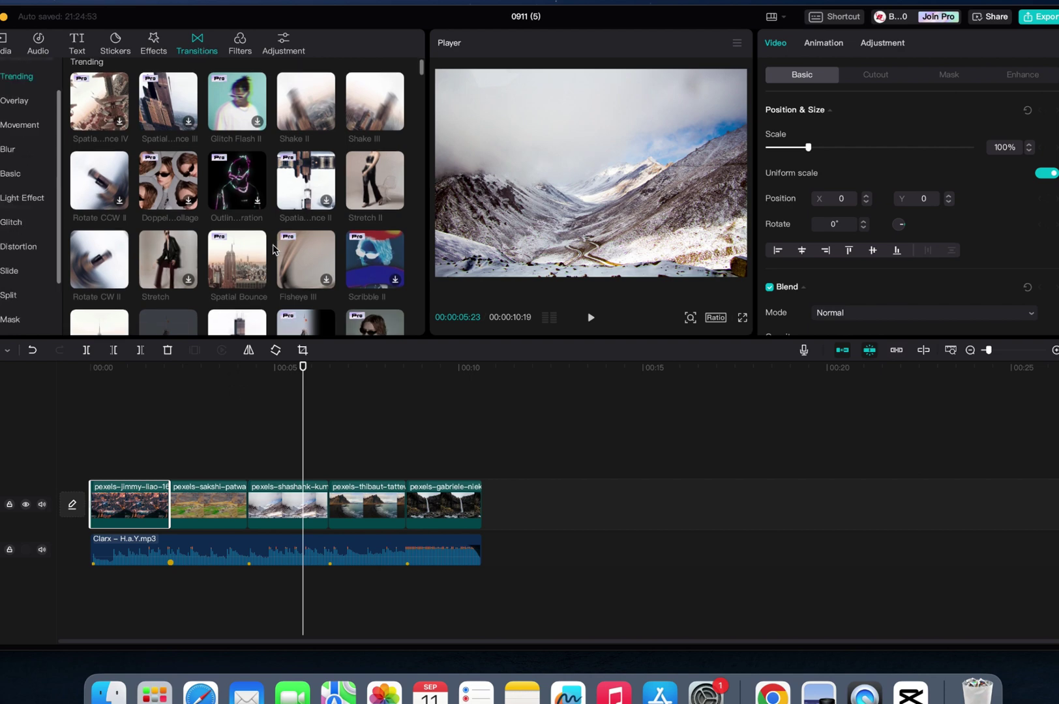
scroll(273, 249, "down", 2)
scroll(273, 249, "down", 2)
scroll(274, 250, "down", 1)
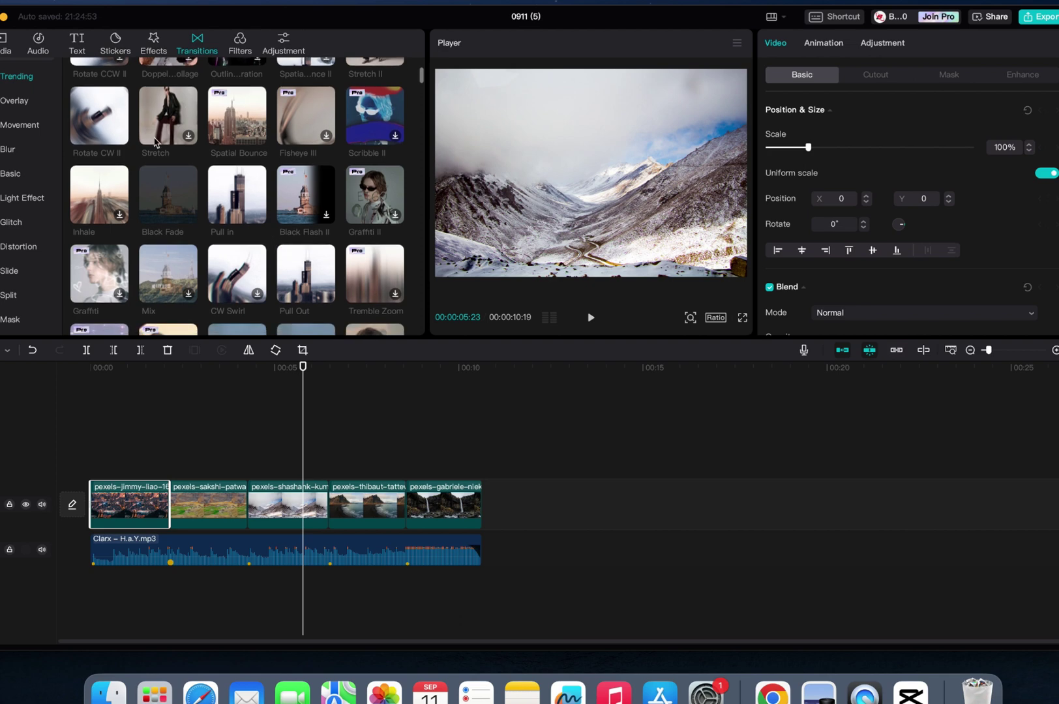
mouse_move(99, 259)
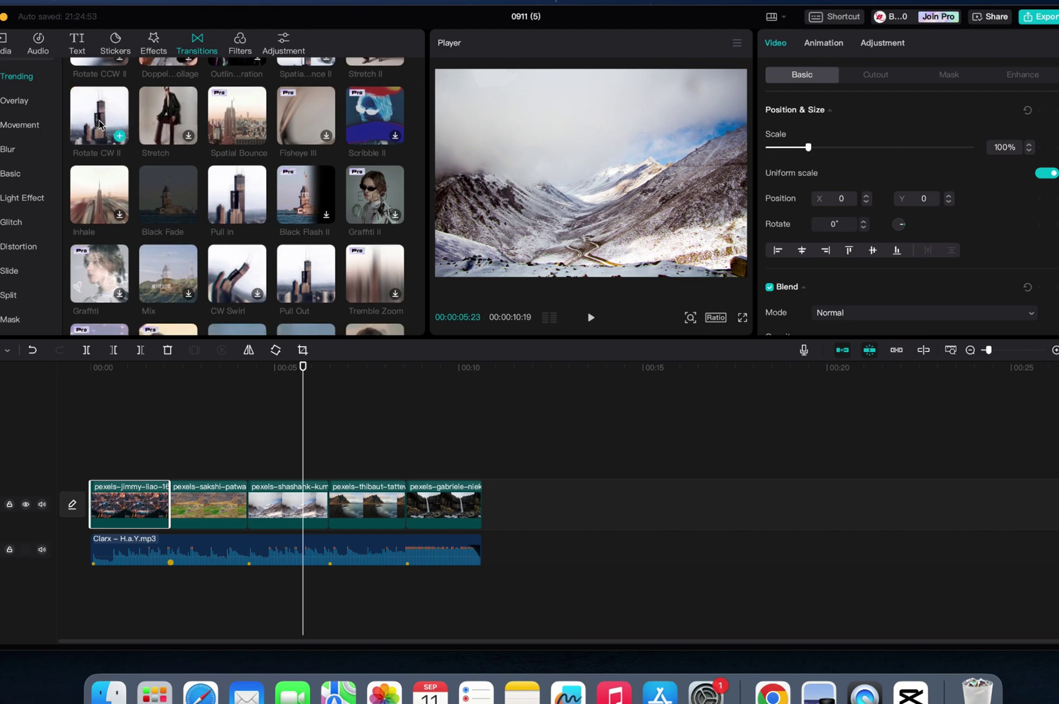
mouse_move(99, 122)
left_mouse_down()
mouse_move(154, 418)
mouse_move(154, 510)
left_mouse_up()
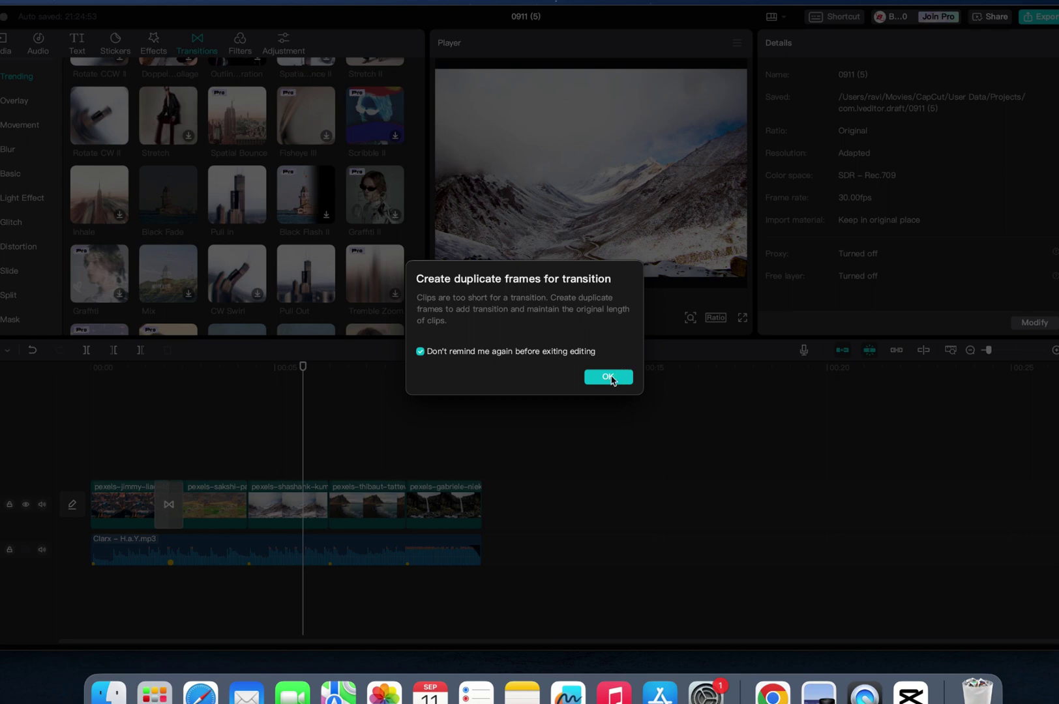
left_click(609, 378)
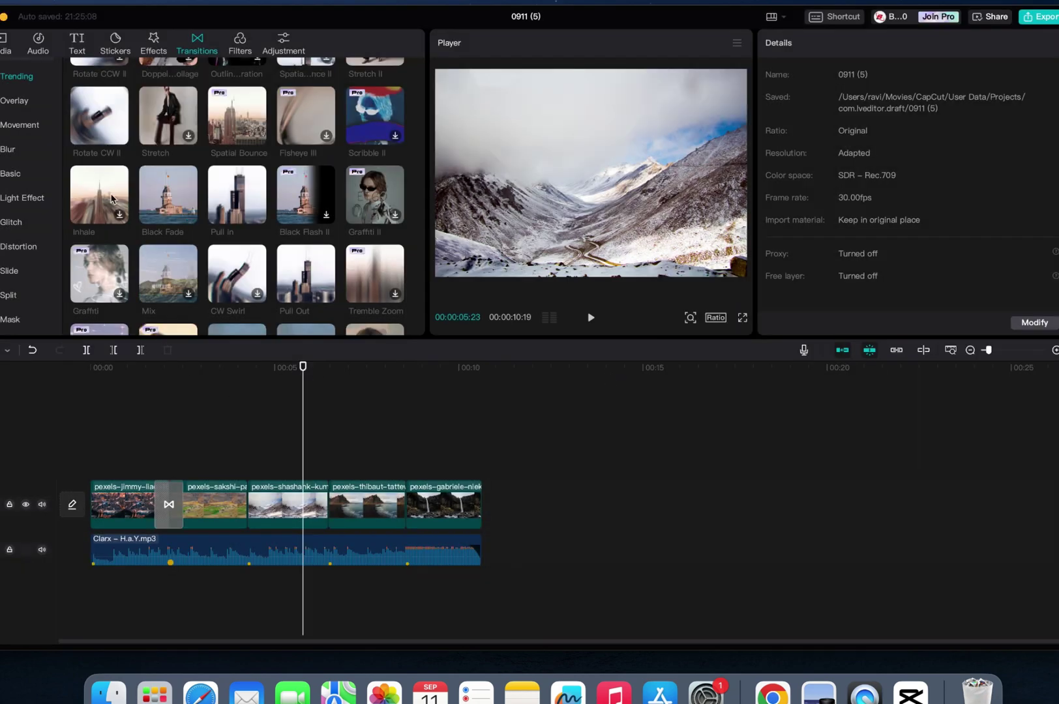
left_click(120, 213)
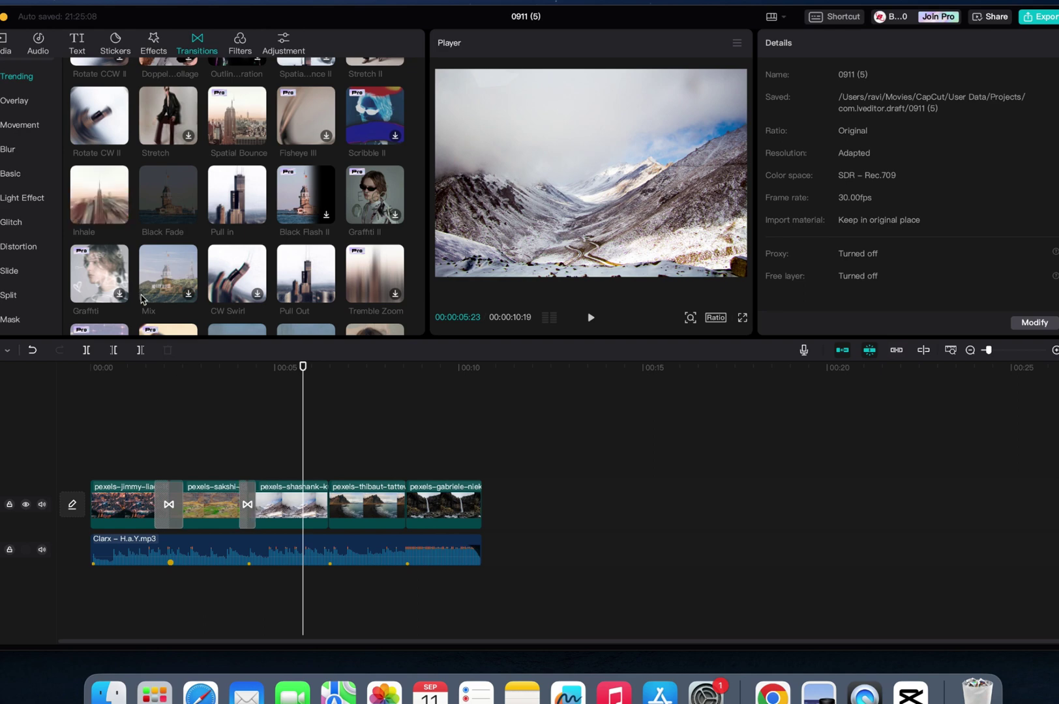
left_click_drag(104, 198, 324, 509)
mouse_move(169, 273)
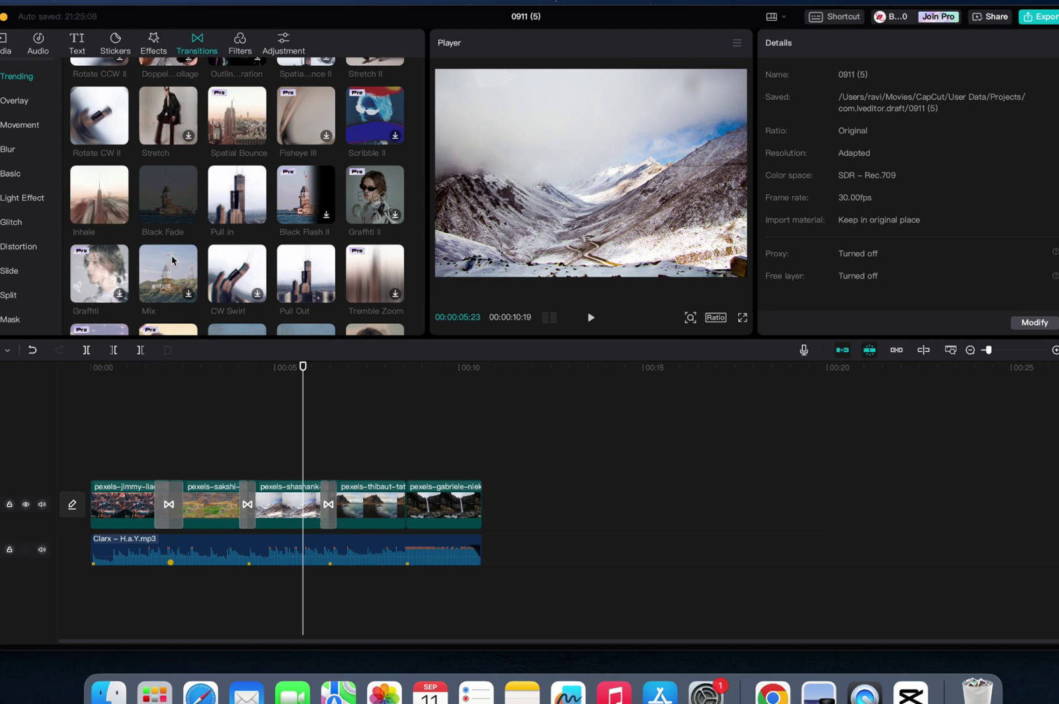
left_click_drag(207, 312, 404, 506)
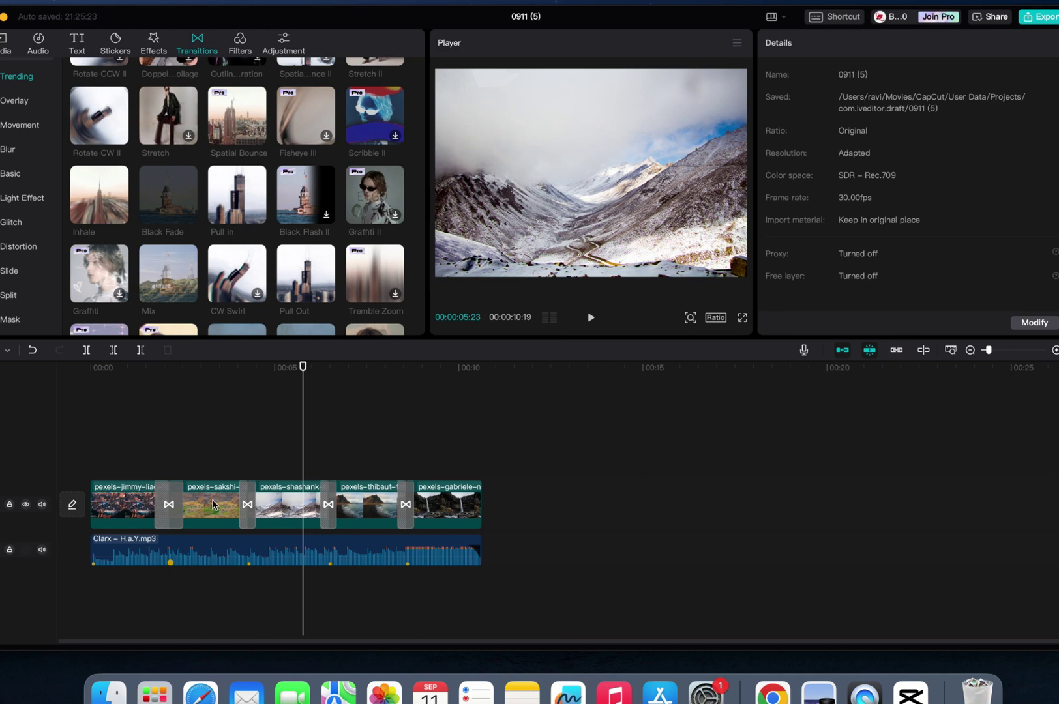
left_click(92, 372)
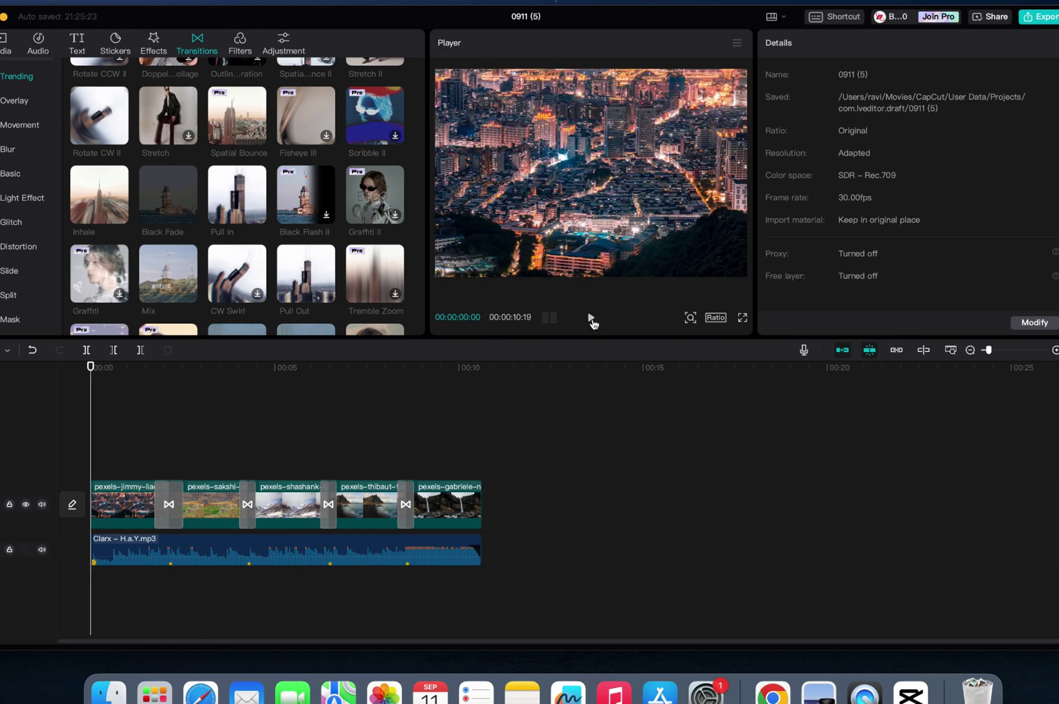
left_click(591, 321)
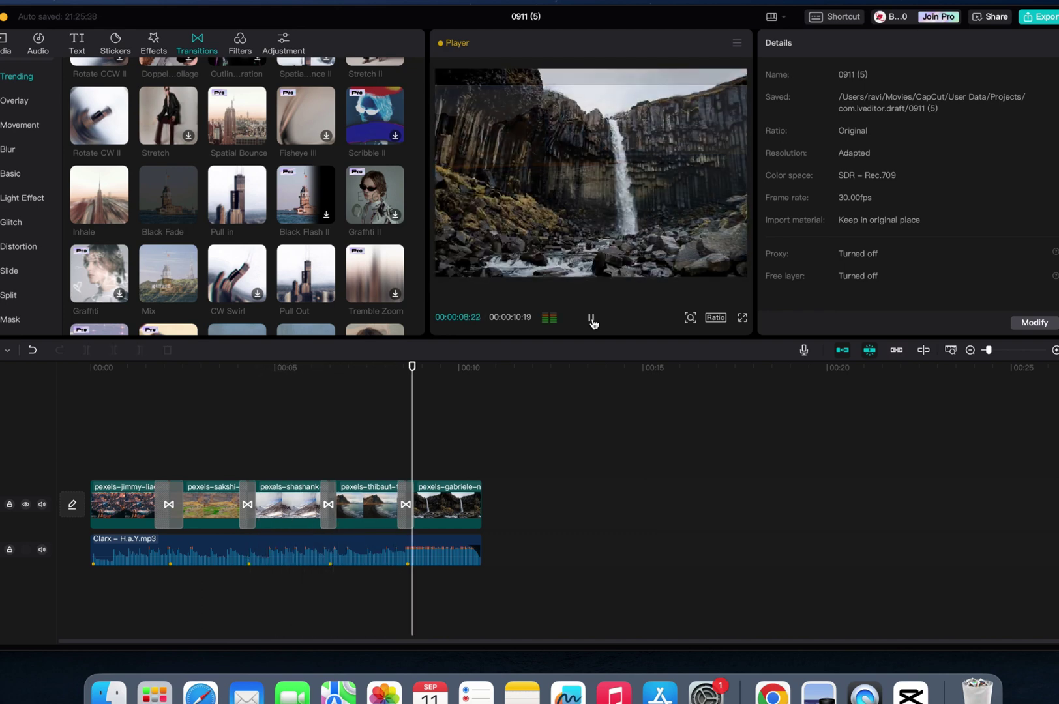
left_click(591, 319)
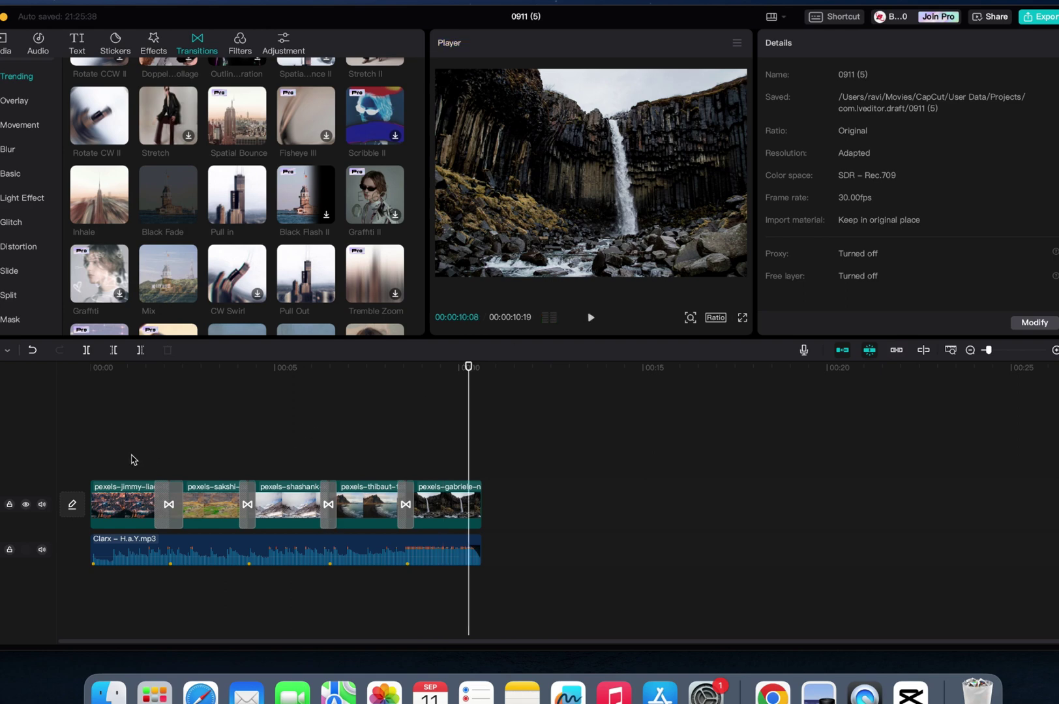
left_click_drag(132, 454, 493, 581)
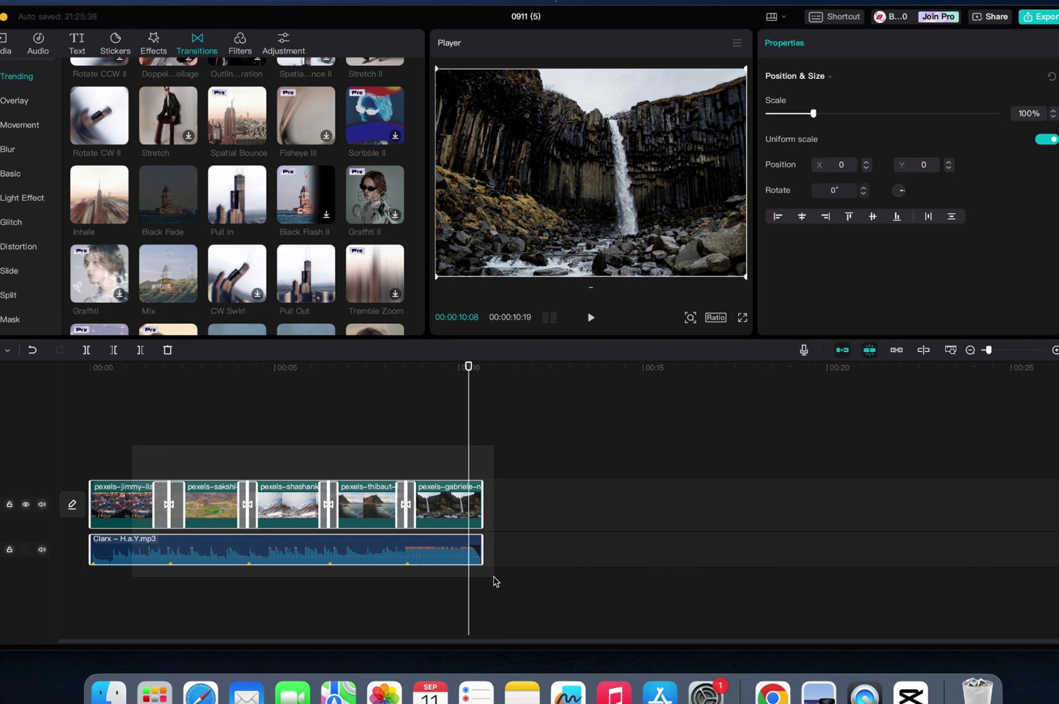
left_click(600, 462)
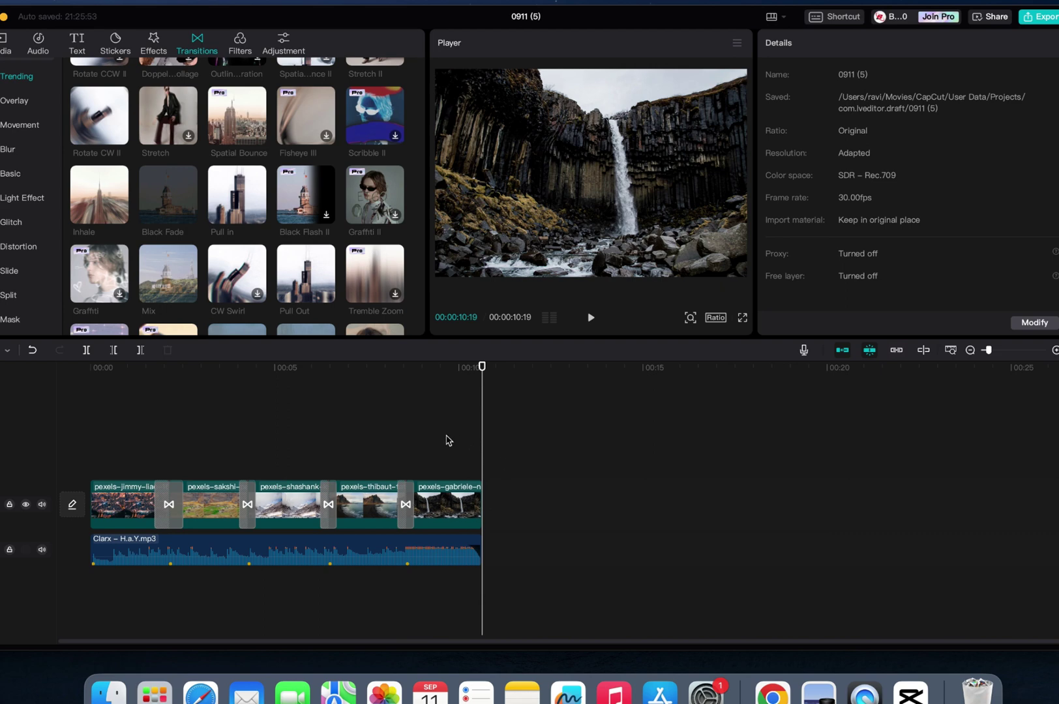
Move the playhead to the village clip and select the music clip to show its audio settings.
left_click(192, 595)
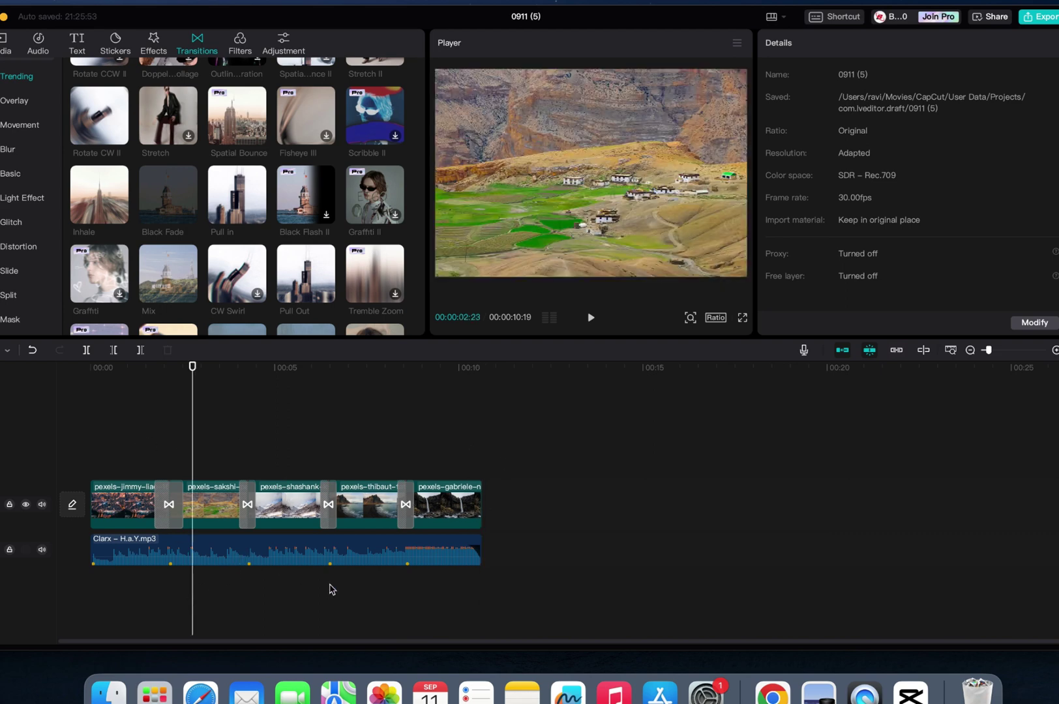
left_click(410, 549)
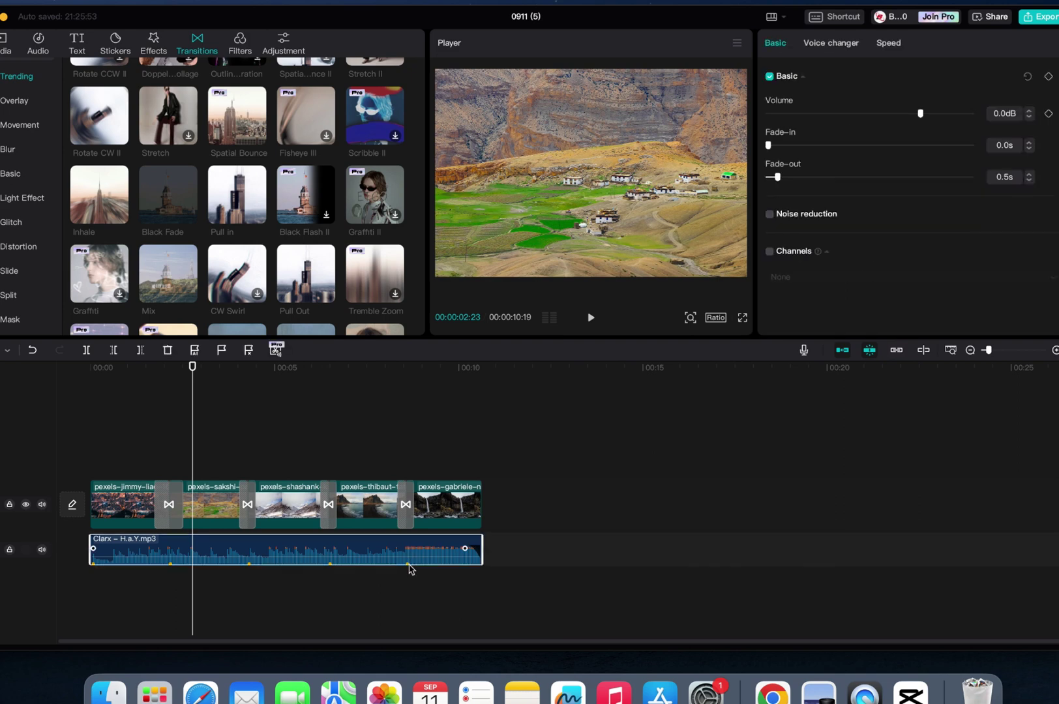